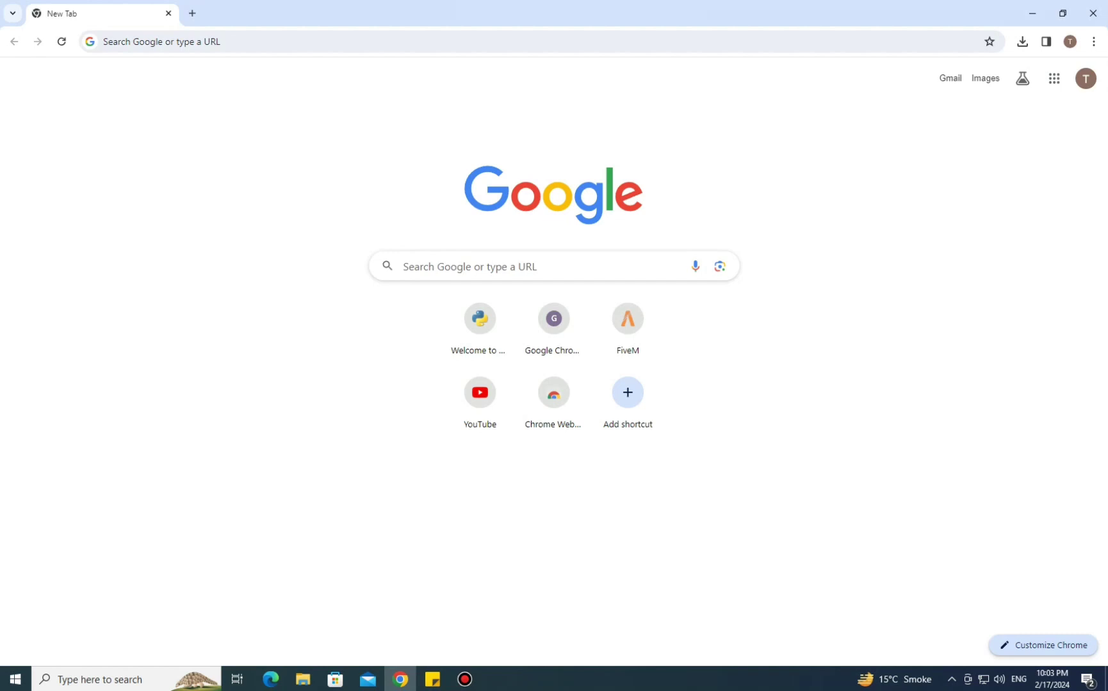
Search Google for 'projectsam' and go to the official projectsam.com home page
left_click(220, 41)
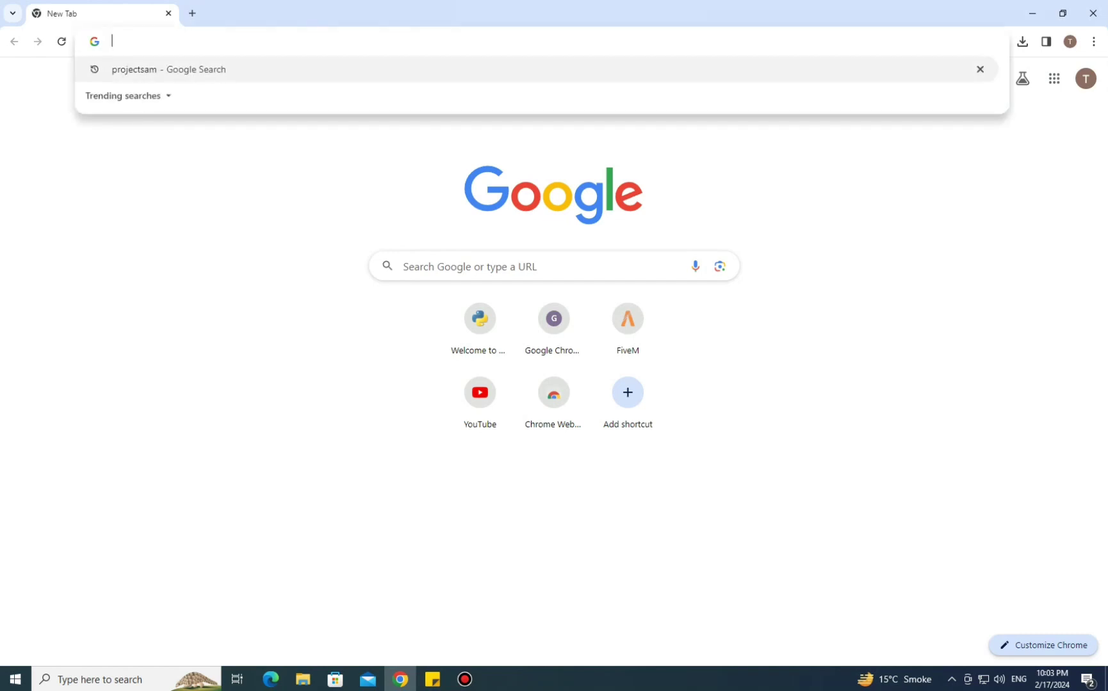
key("Down")
key("Return")
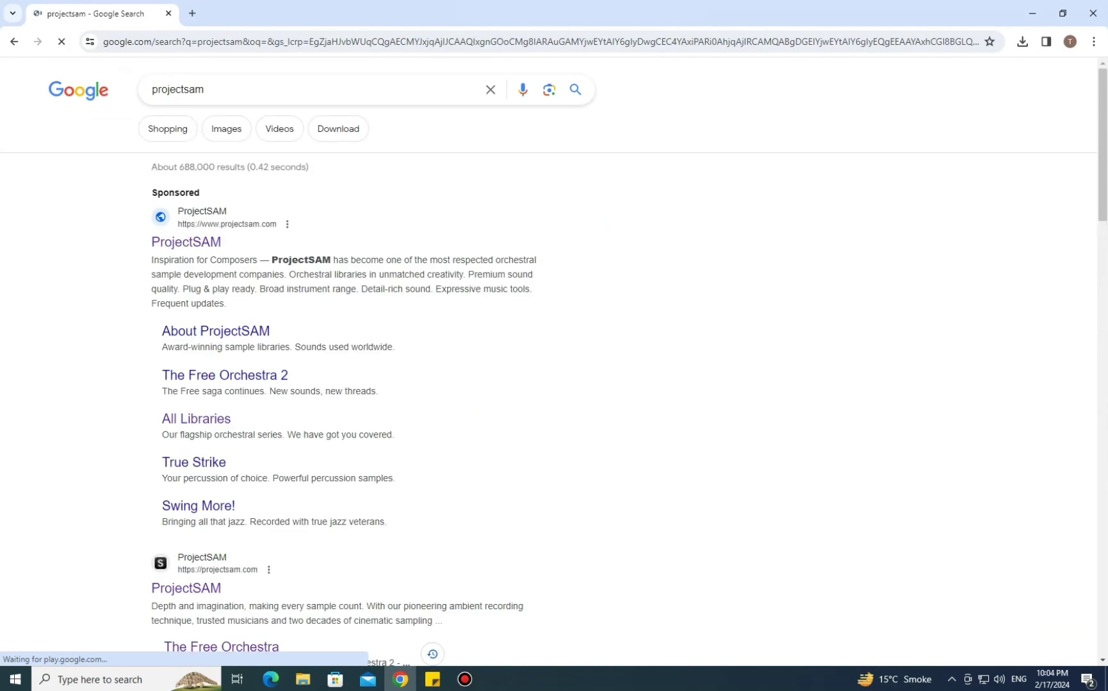
scroll(554, 365, "down", 1)
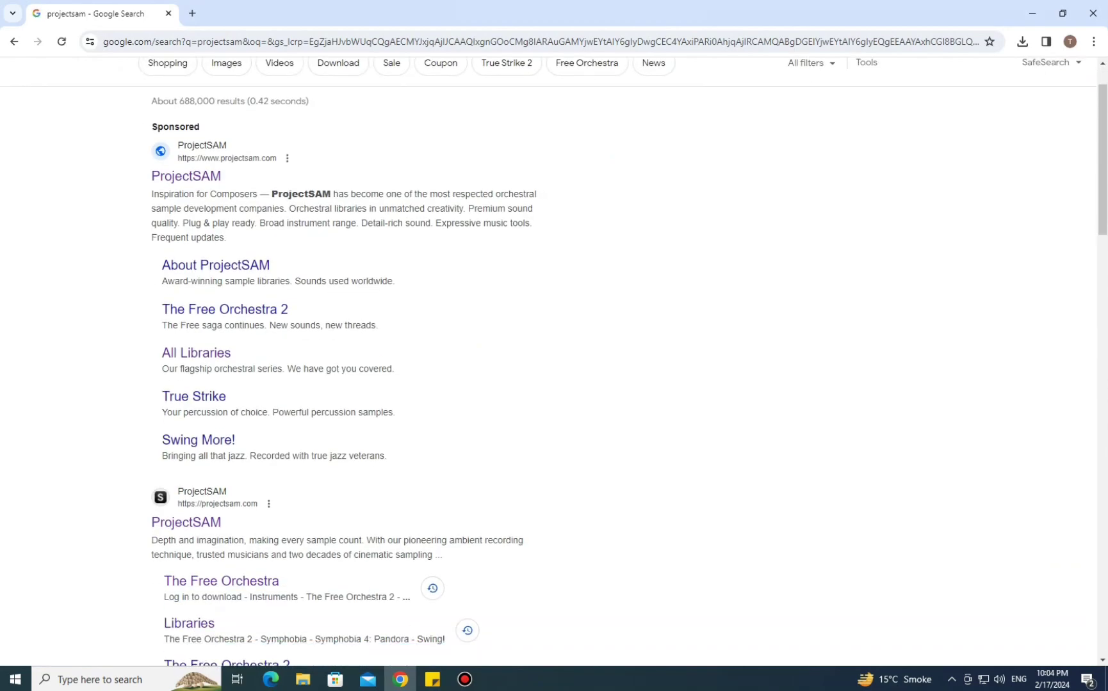
left_click(186, 523)
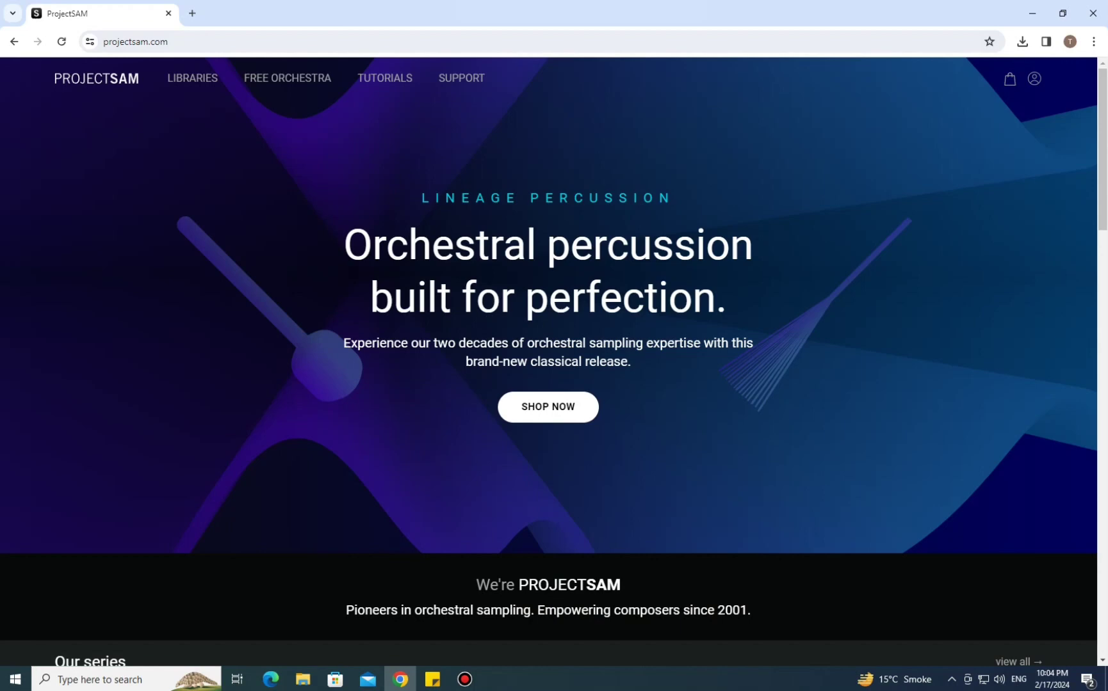
Get The Free Orchestra 2 from the Free Orchestra series page, accepting its EULA
left_click(287, 78)
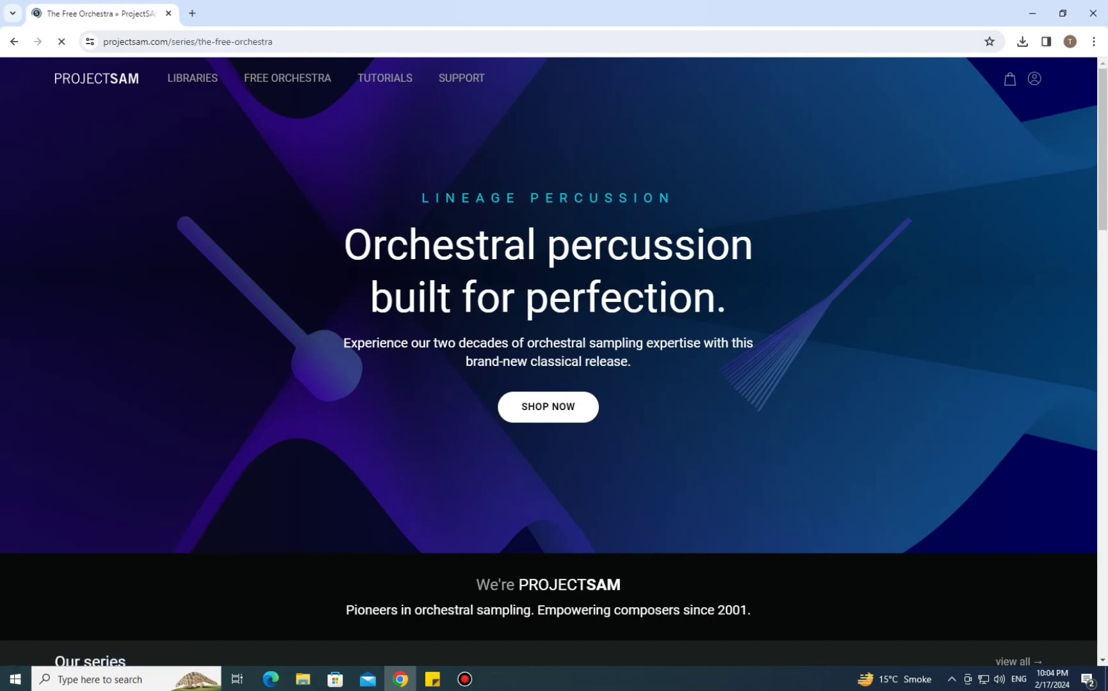
scroll(553, 384, "down", 2)
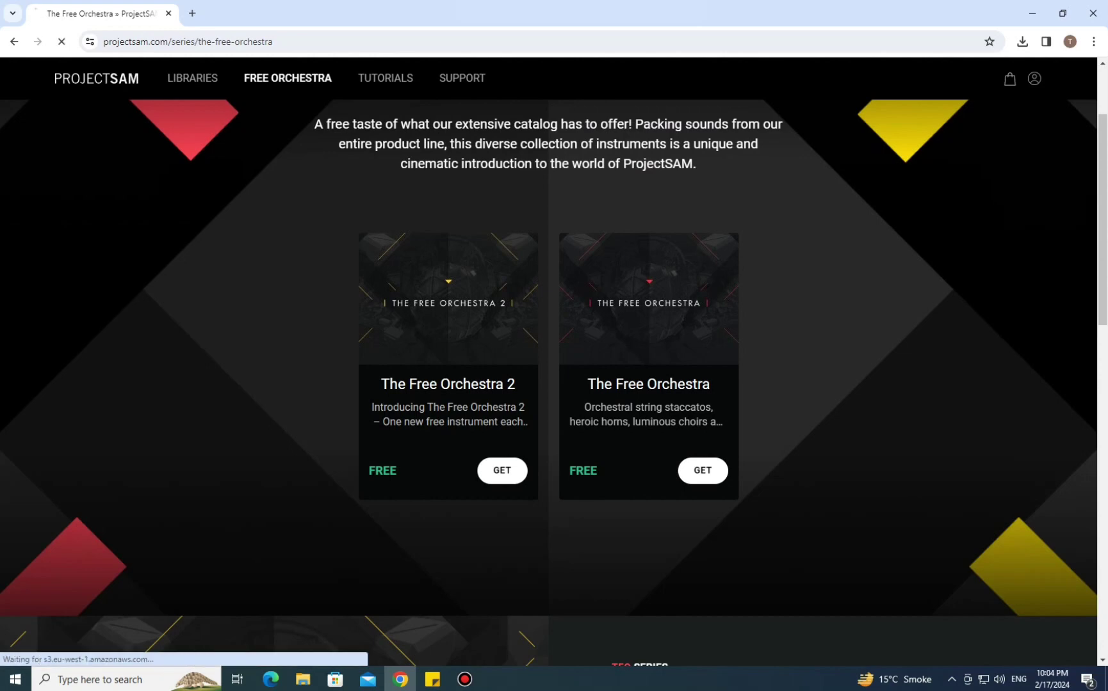
left_click(502, 471)
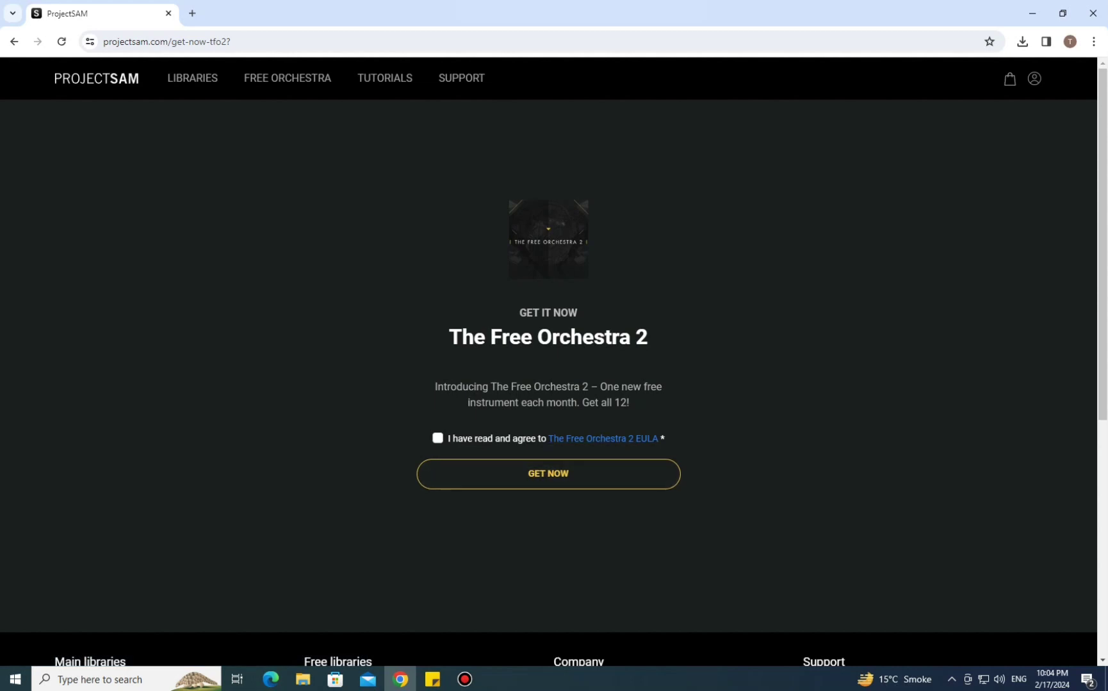
left_click(437, 438)
left_click(548, 474)
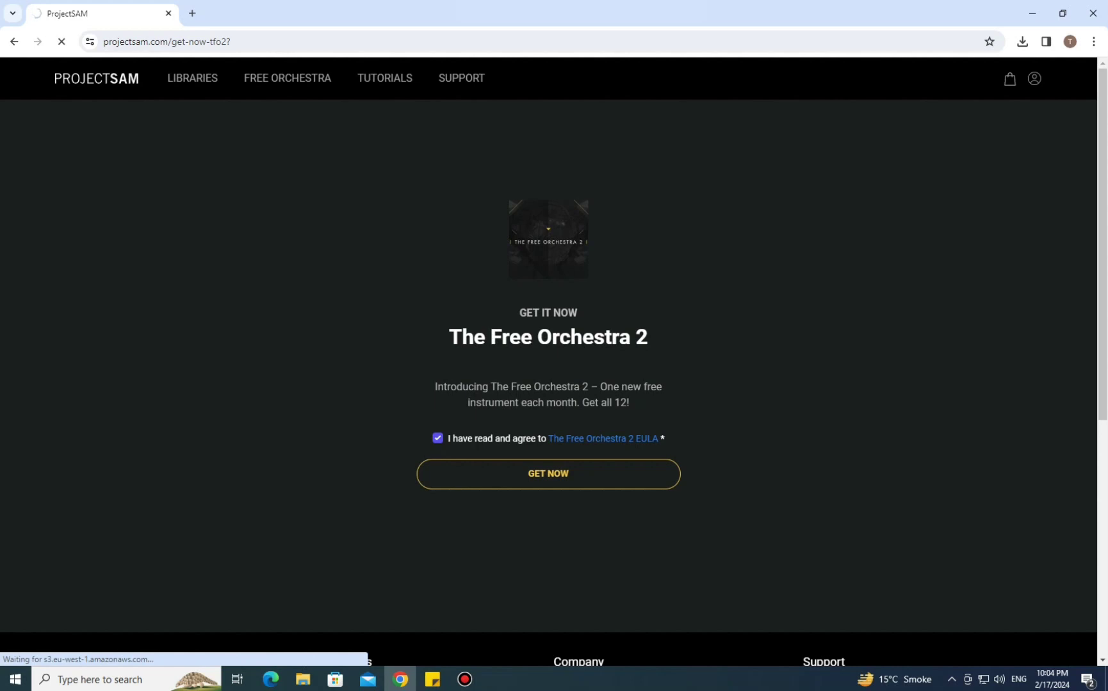
Copy The Free Orchestra 2 serial number from Step 4 of the setup instructions
scroll(549, 384, "down", 2)
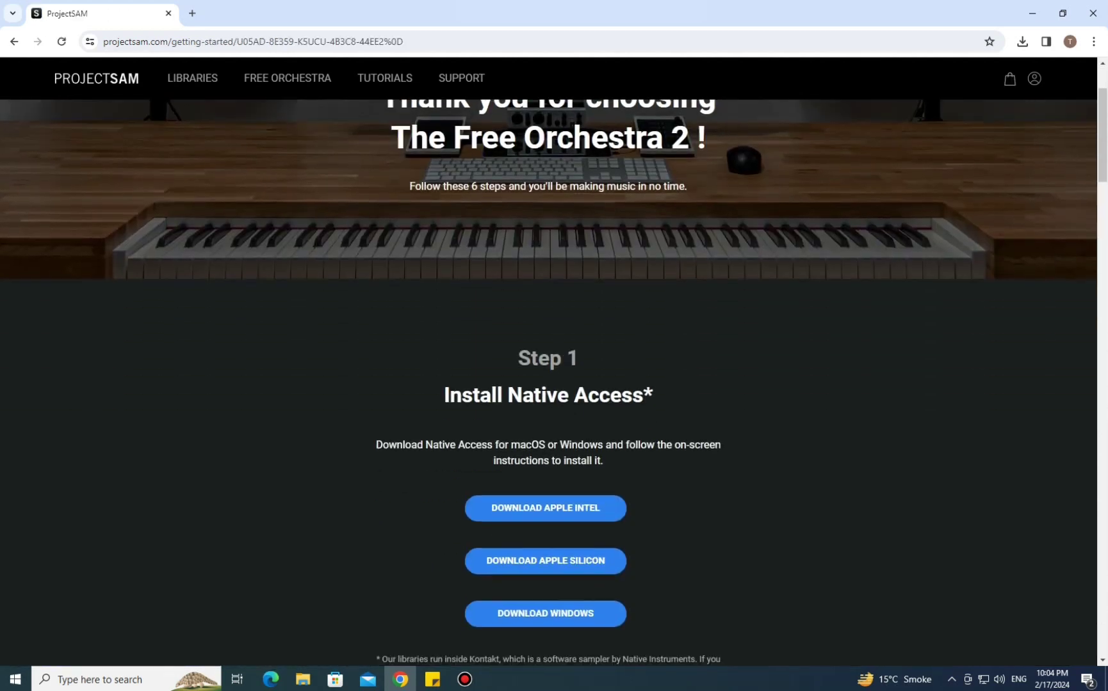
scroll(548, 384, "down", 3)
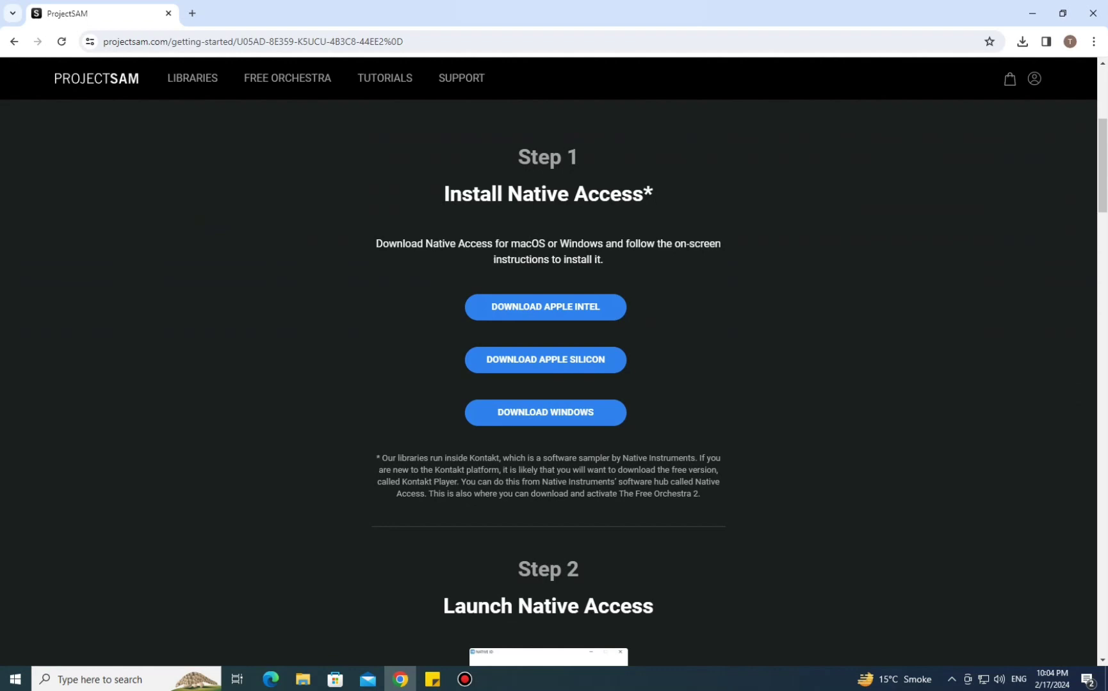
scroll(548, 384, "down", 6)
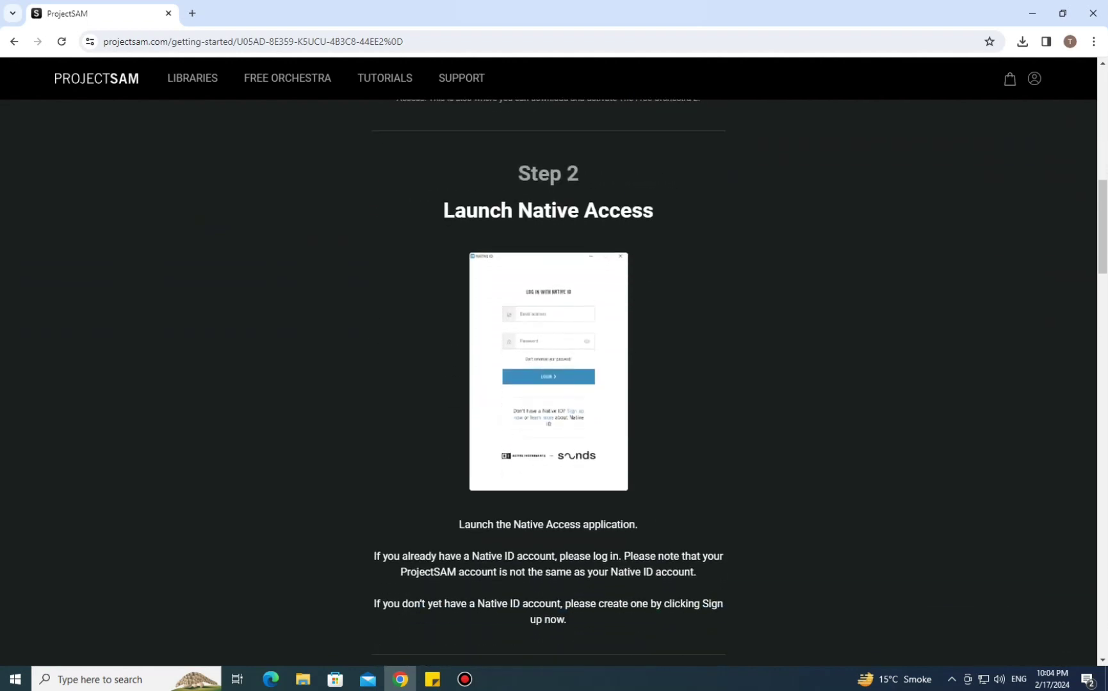
scroll(548, 384, "down", 7)
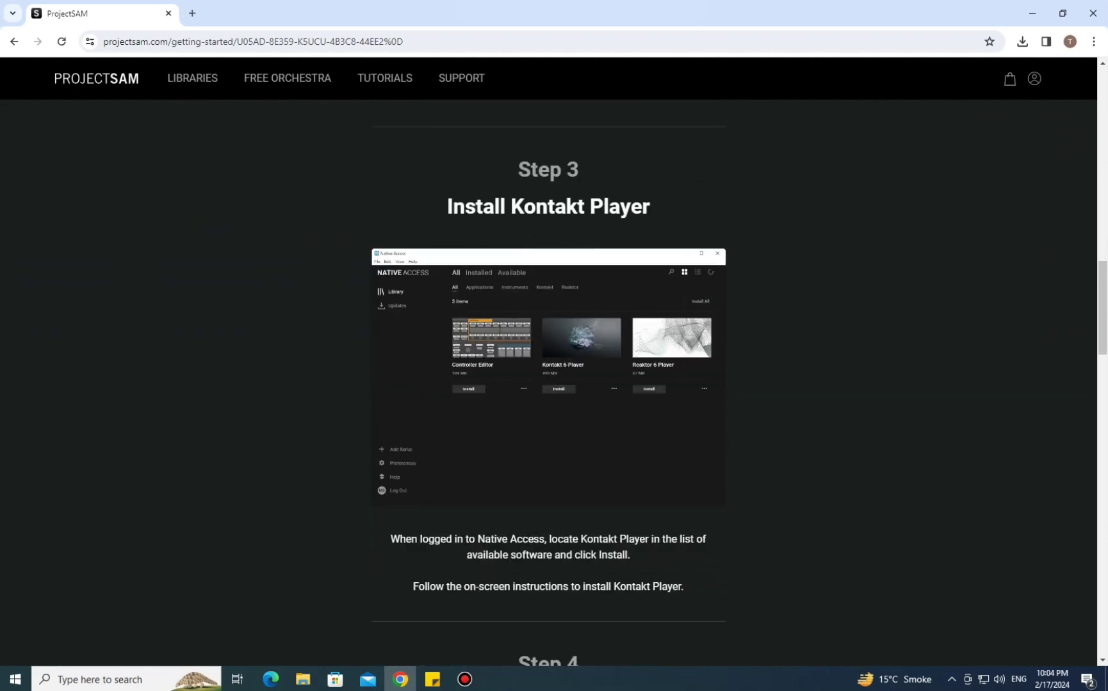
scroll(548, 384, "down", 1)
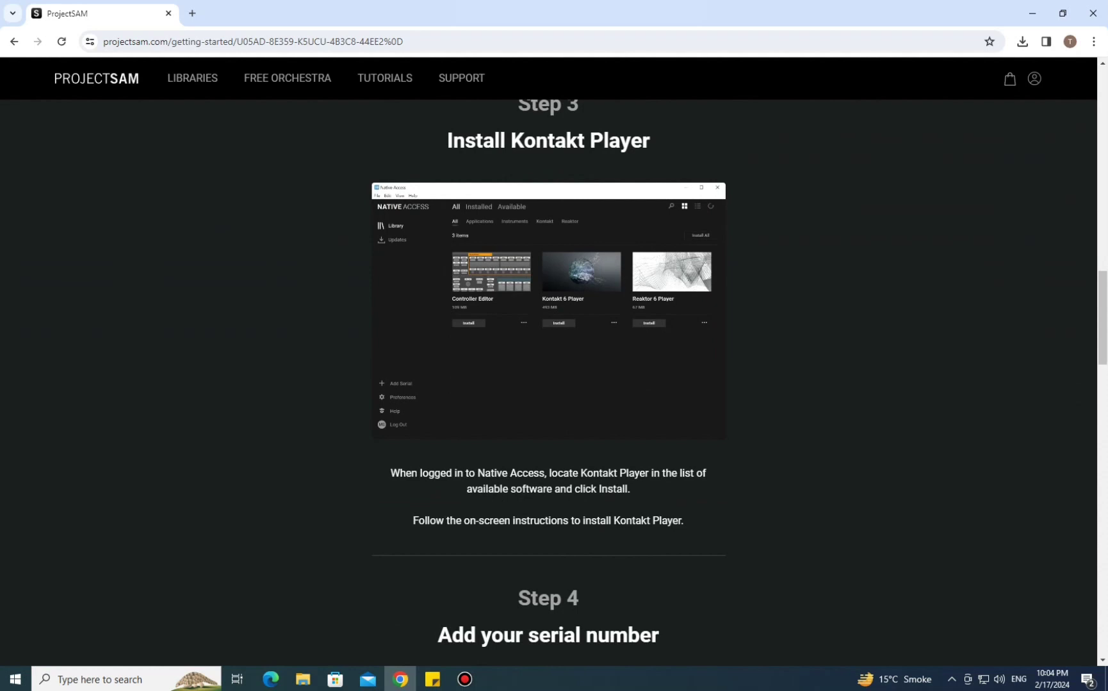
scroll(548, 384, "down", 6)
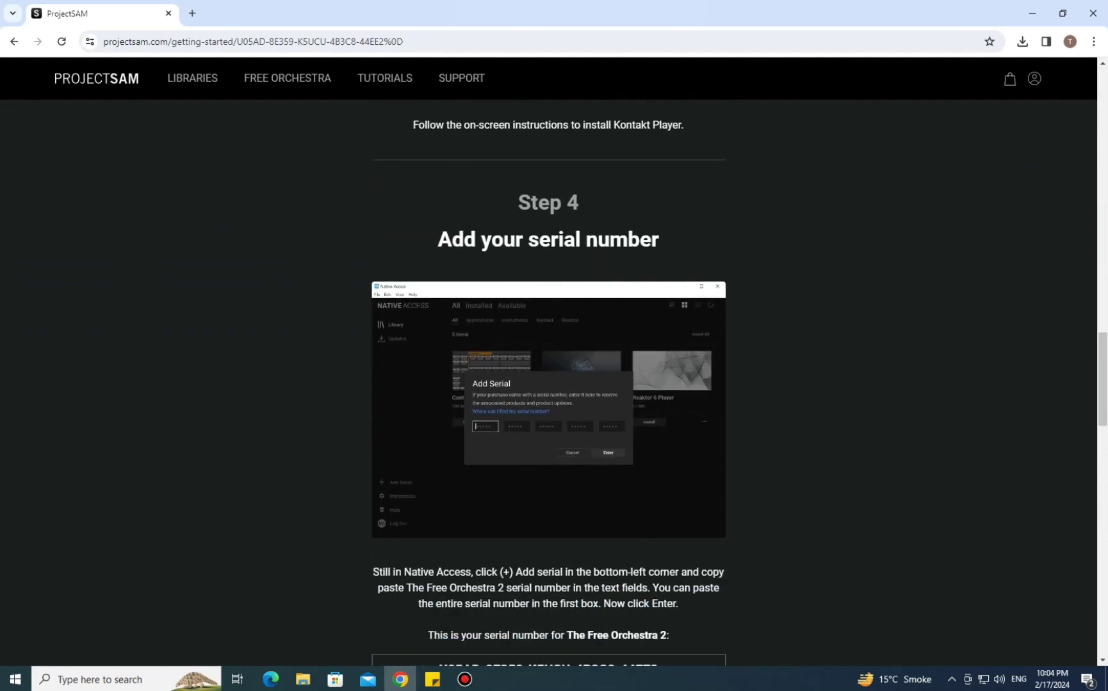
scroll(548, 384, "down", 2)
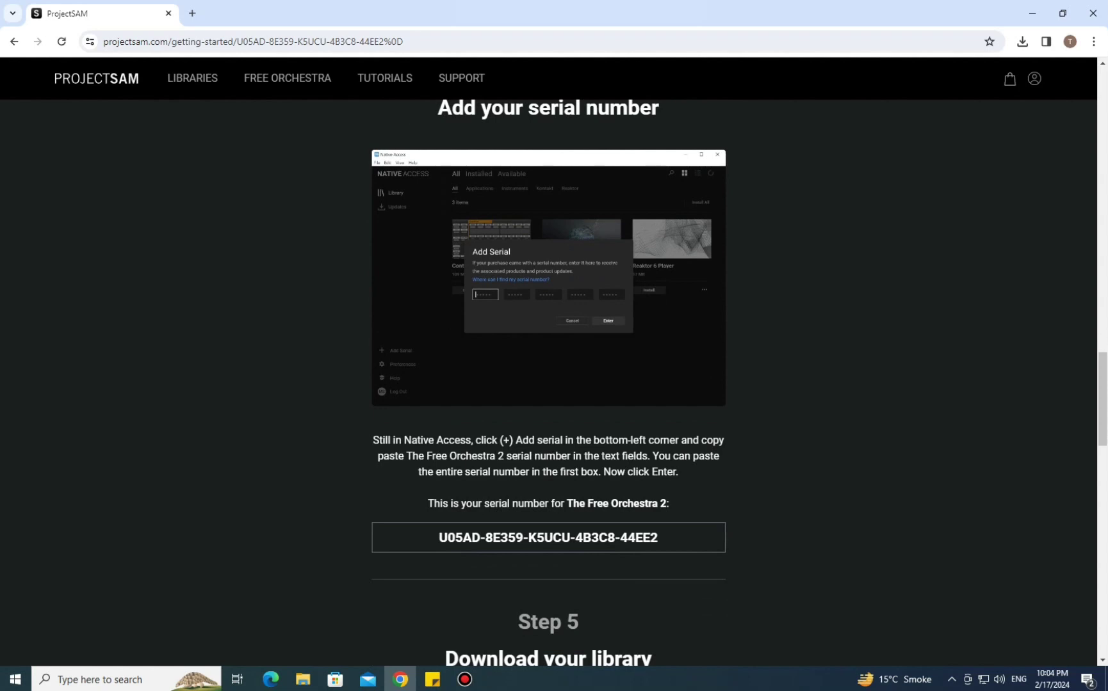
left_click_drag(659, 538, 437, 537)
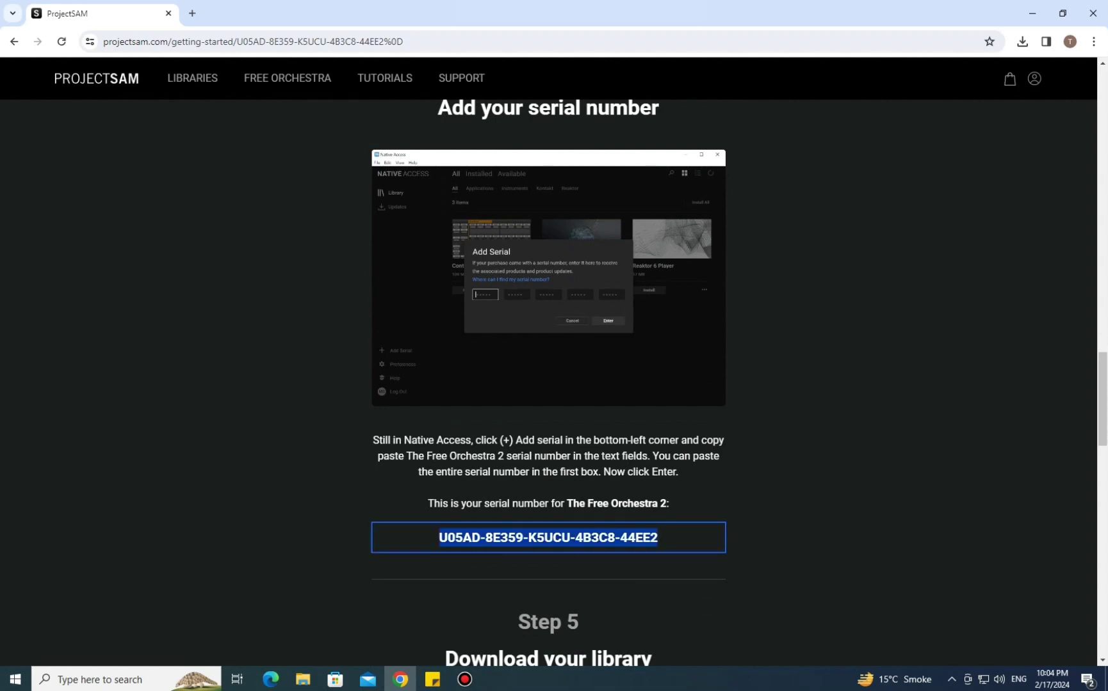
right_click(558, 545)
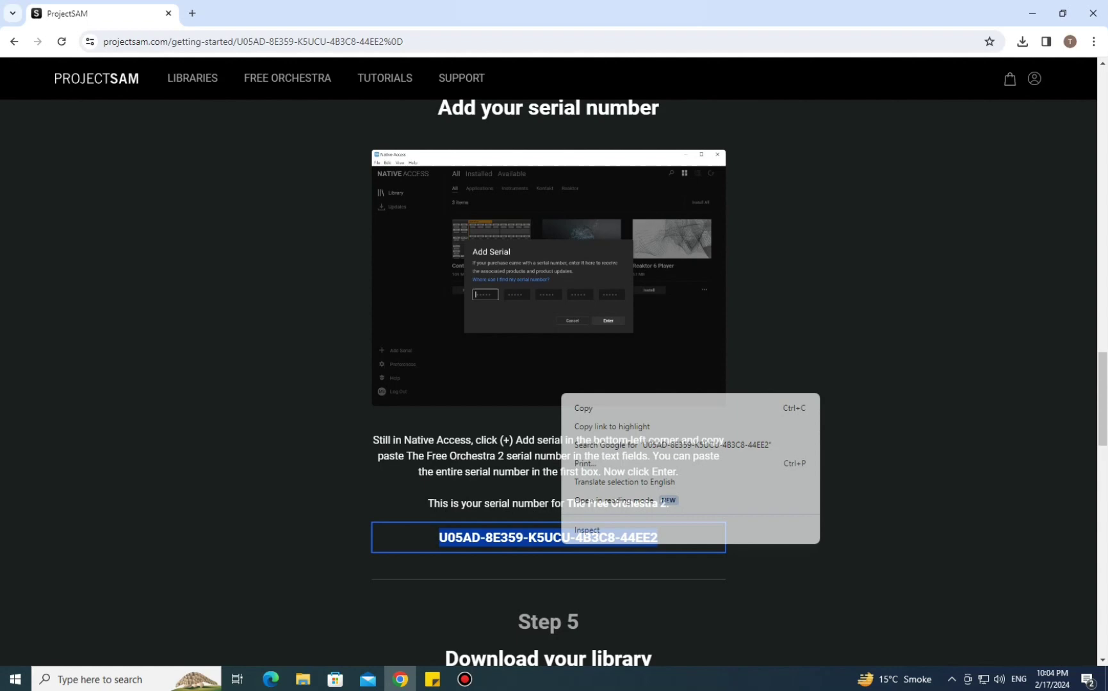
left_click(580, 408)
scroll(548, 384, "down", 6)
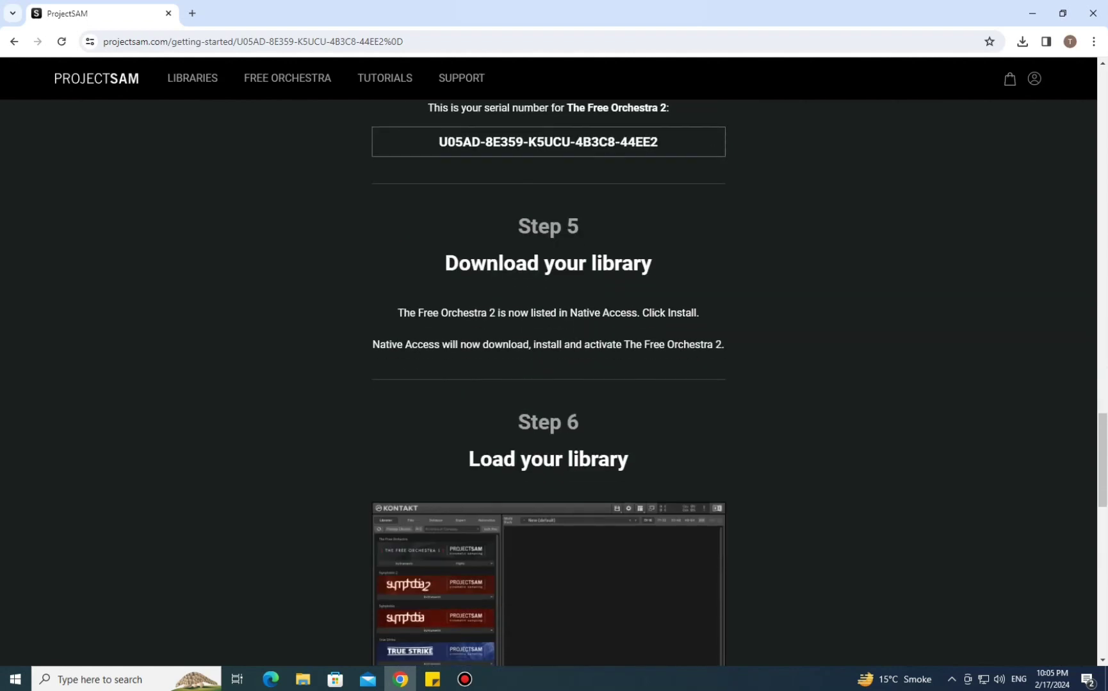
scroll(549, 384, "down", 3)
scroll(548, 385, "down", 4)
scroll(548, 384, "up", 6)
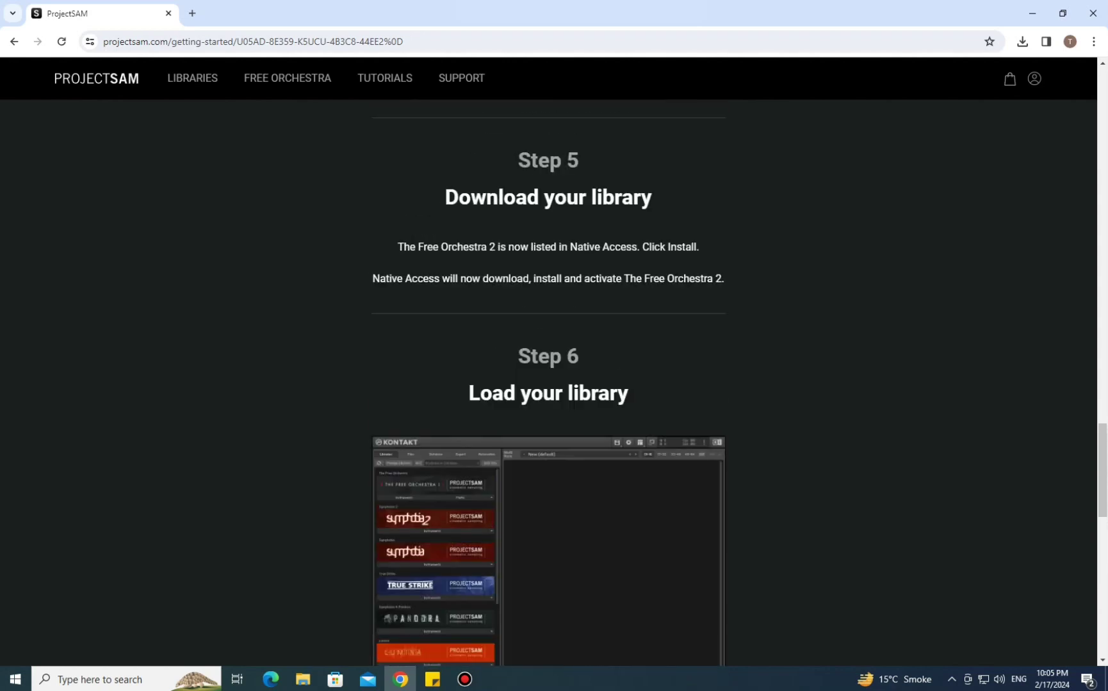
scroll(548, 384, "up", 10)
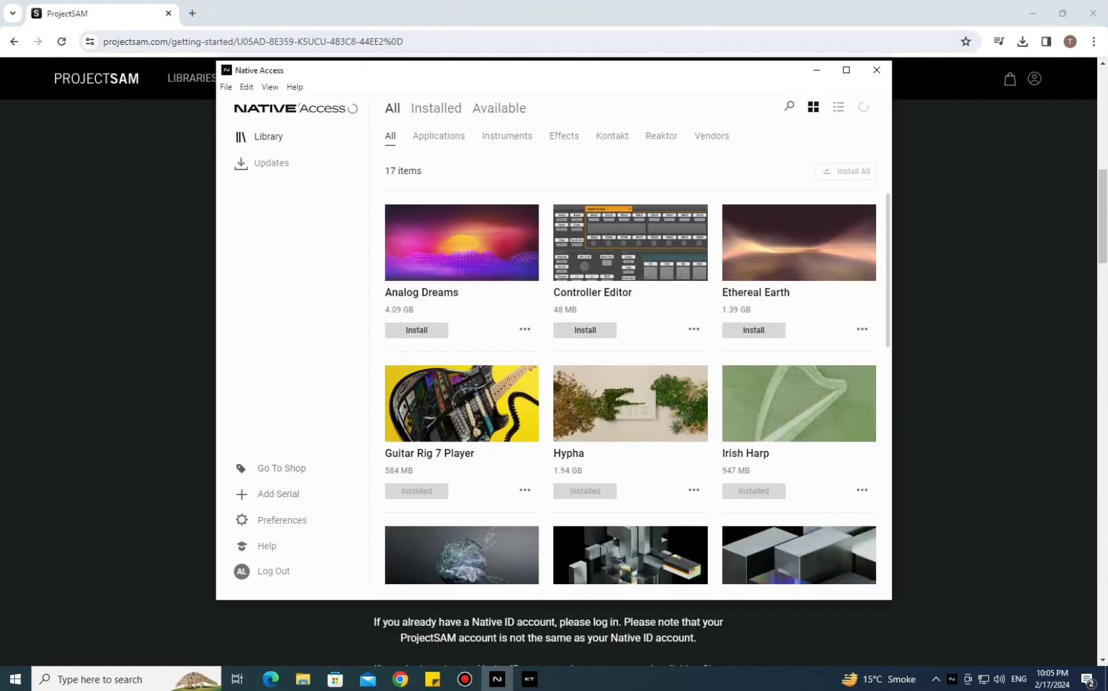
Minimize Kontakt 7, paste the copied serial into Native Access and confirm its registration
scroll(630, 384, "down", 4)
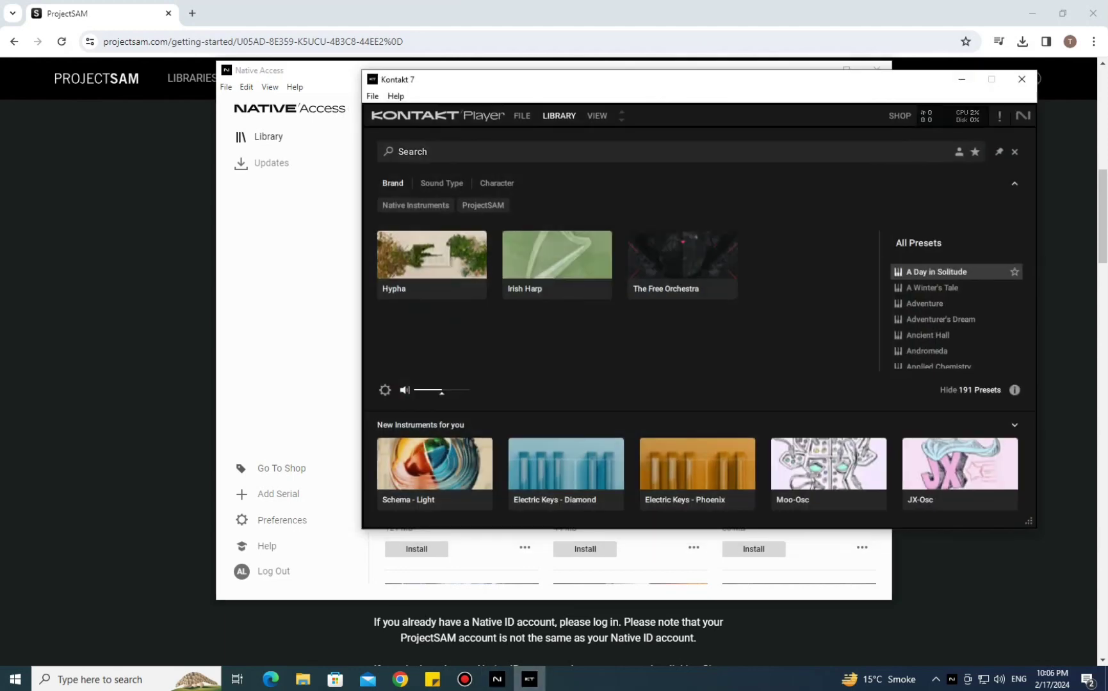
left_click(961, 79)
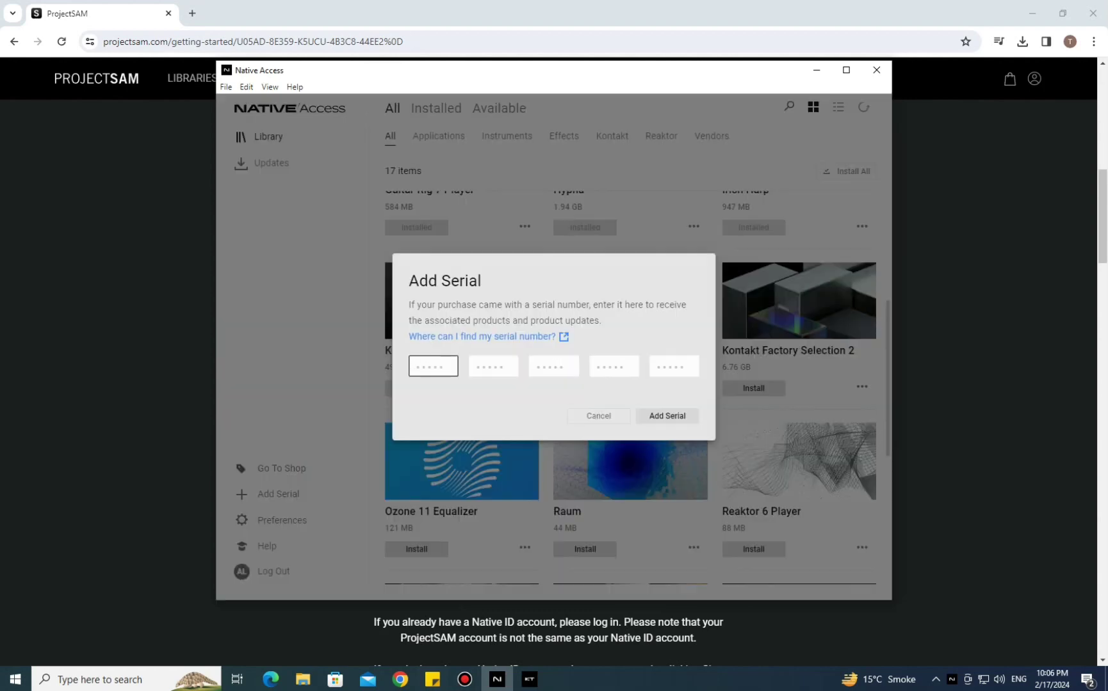
key("ctrl+v")
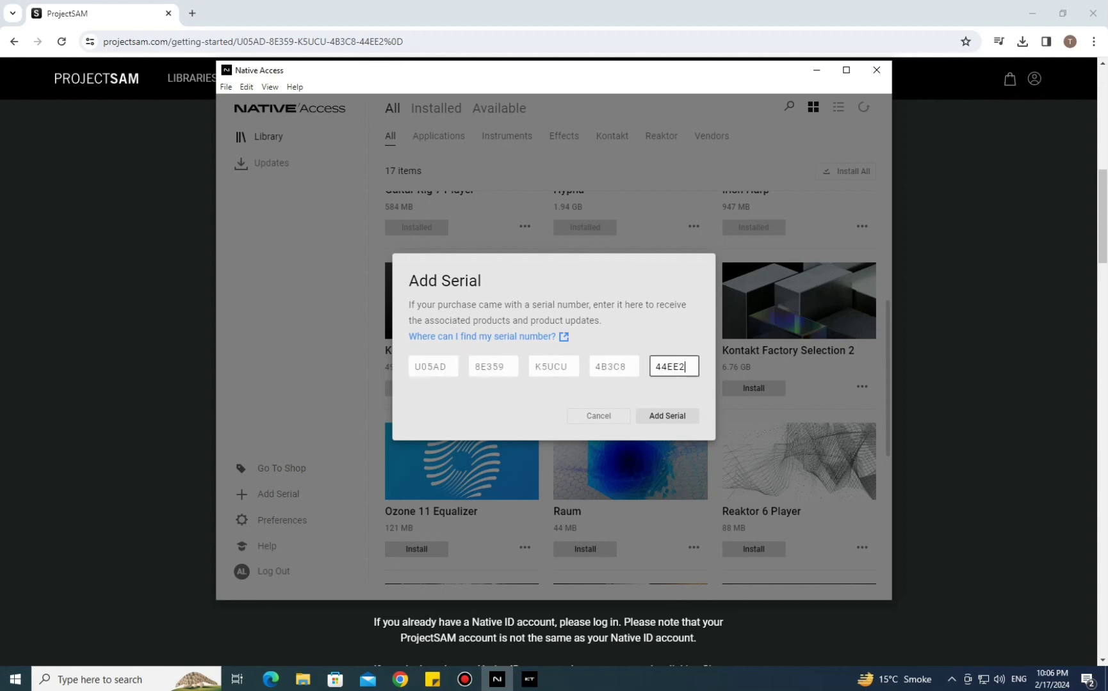
key("Return")
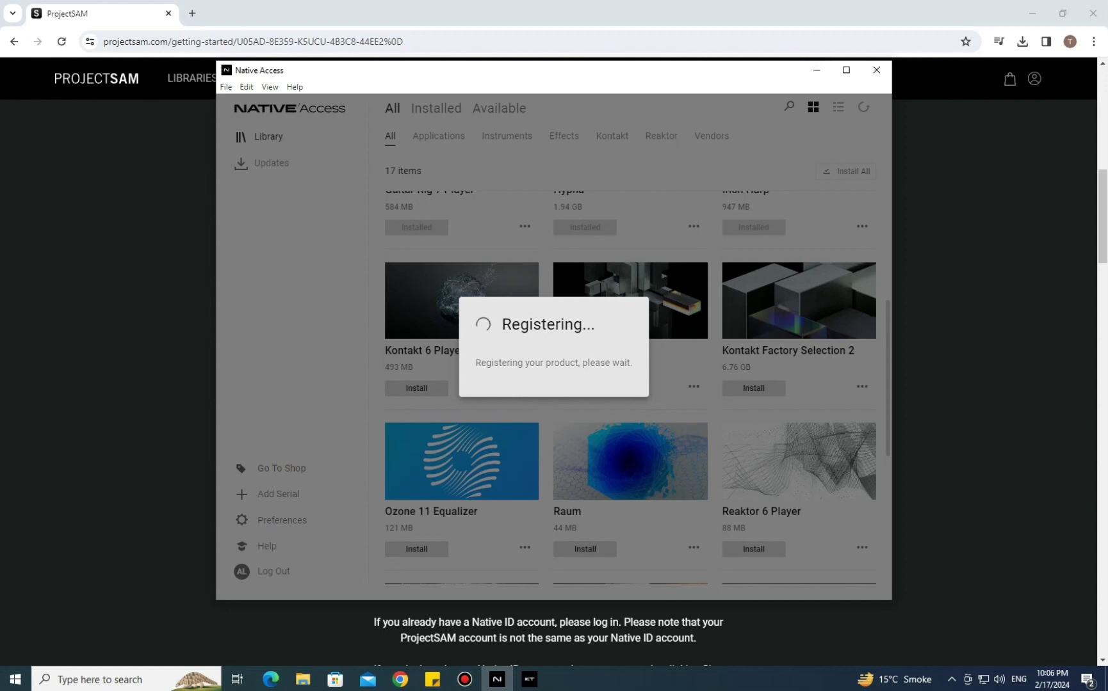
key("Return")
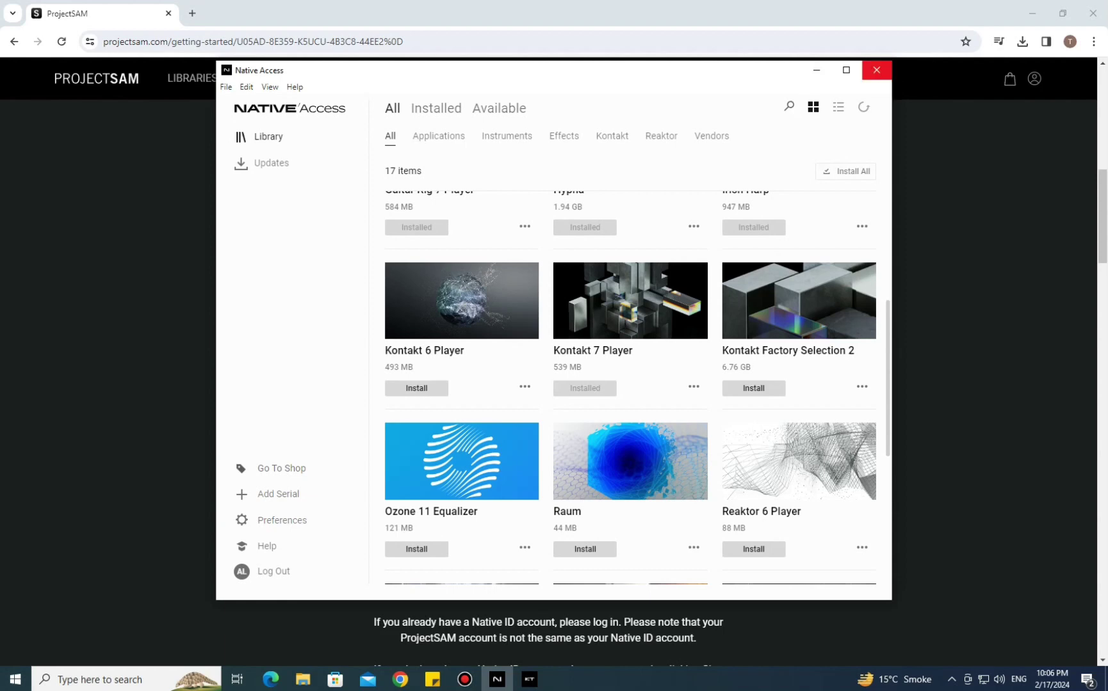
Close the Native Access library window
left_click(876, 70)
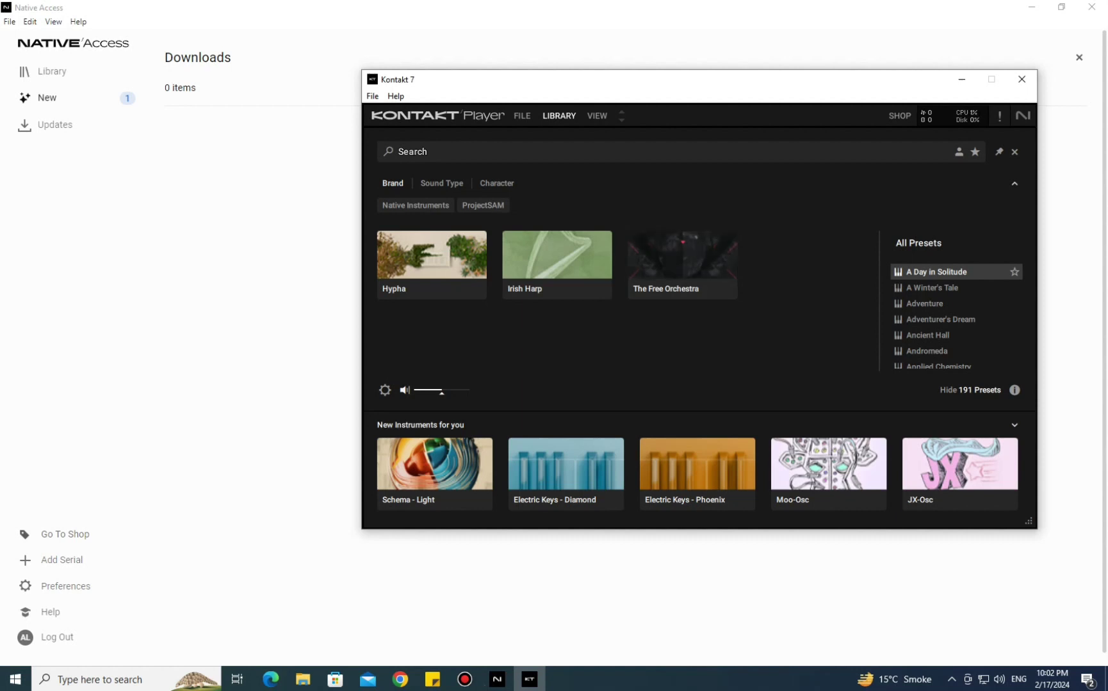
Filter the Kontakt 7 library browser to The Free Orchestra's 27 presets, then minimize Kontakt 7
left_click(682, 262)
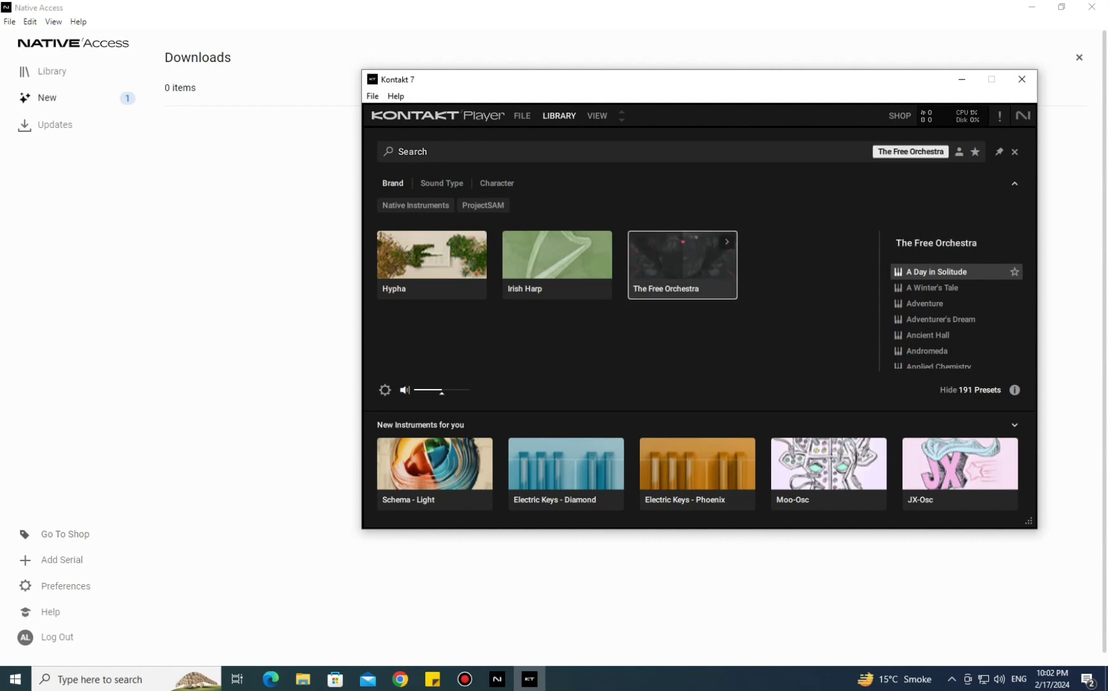
left_click(682, 262)
left_click(682, 263)
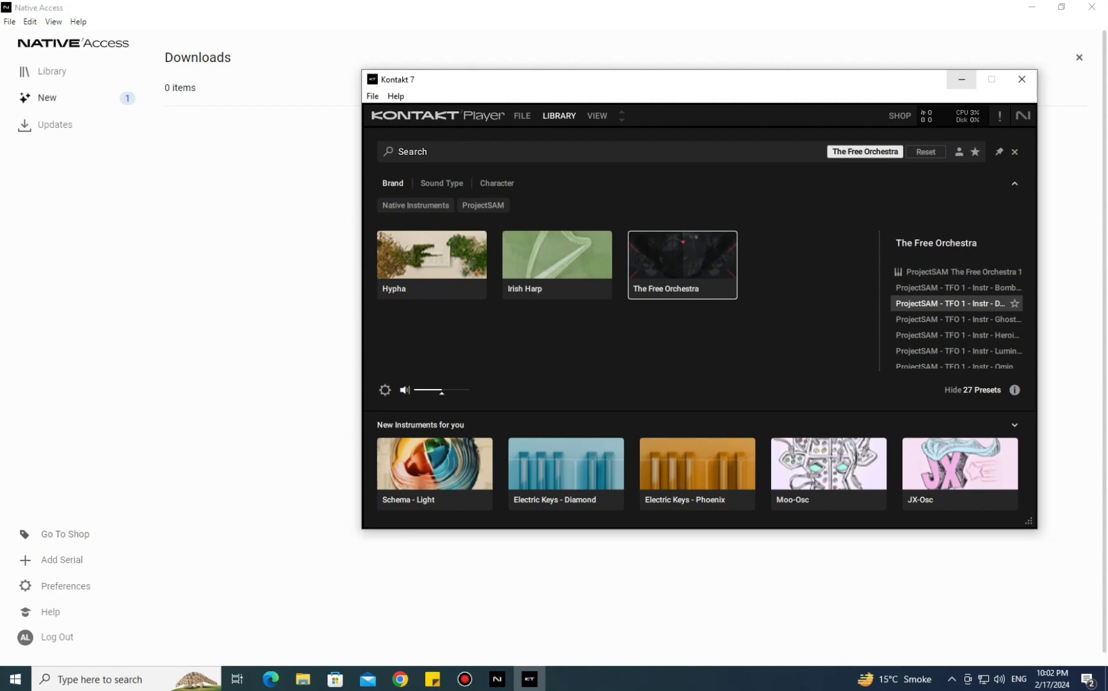
left_click(961, 79)
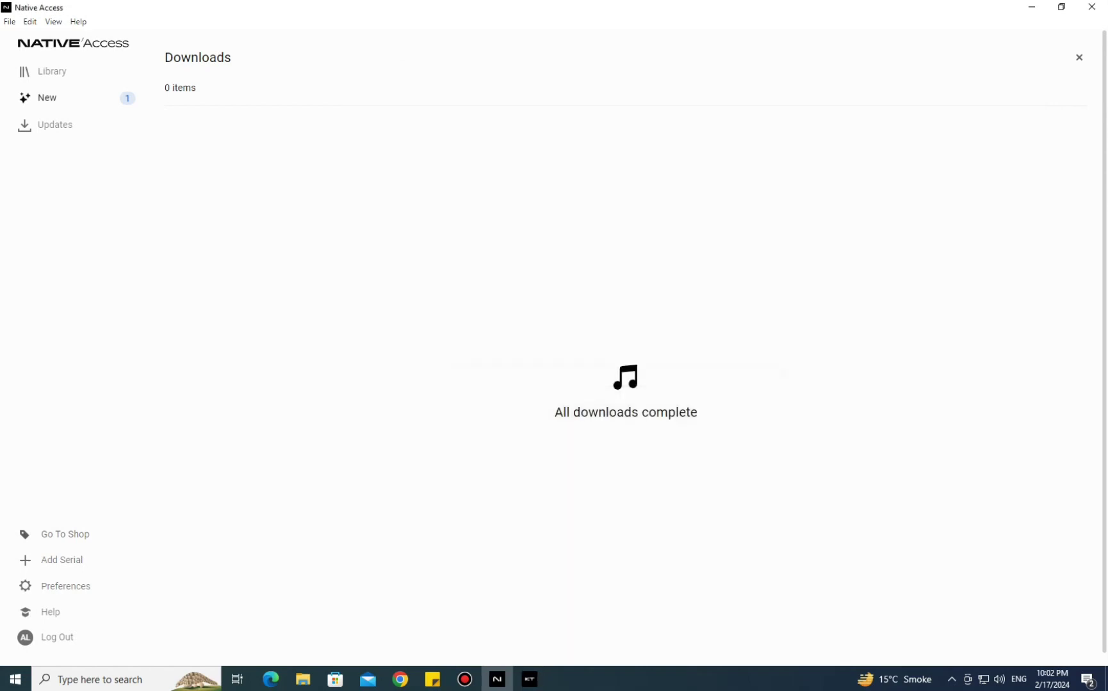